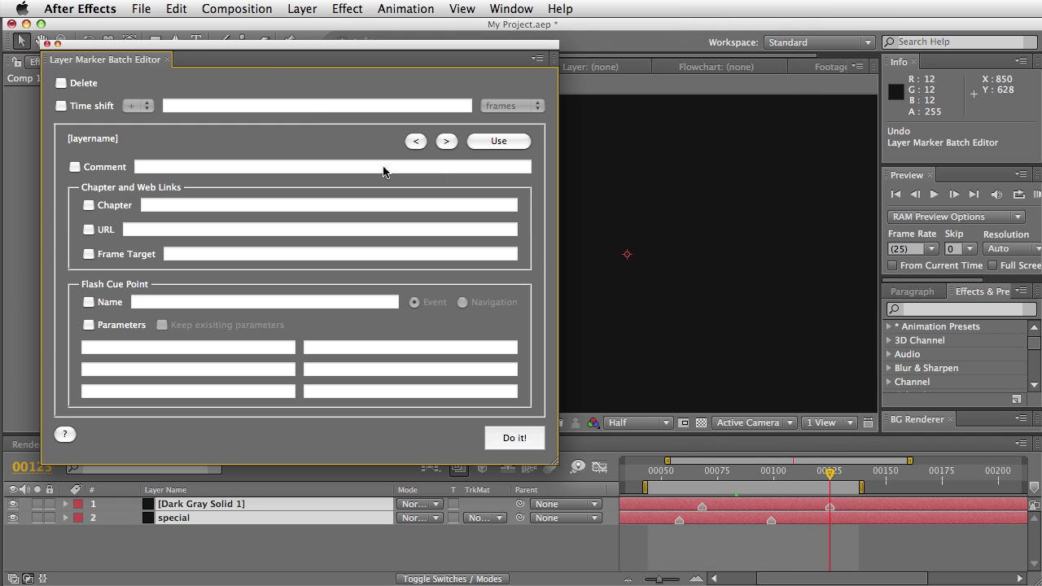
# - Nudge the batch editor panel, roughly trim the work area, and select both layers
pyautogui.moveTo(283, 52)
pyautogui.mouseDown()
pyautogui.moveTo(266, 30)
pyautogui.moveTo(270, 62)
pyautogui.mouseUp()
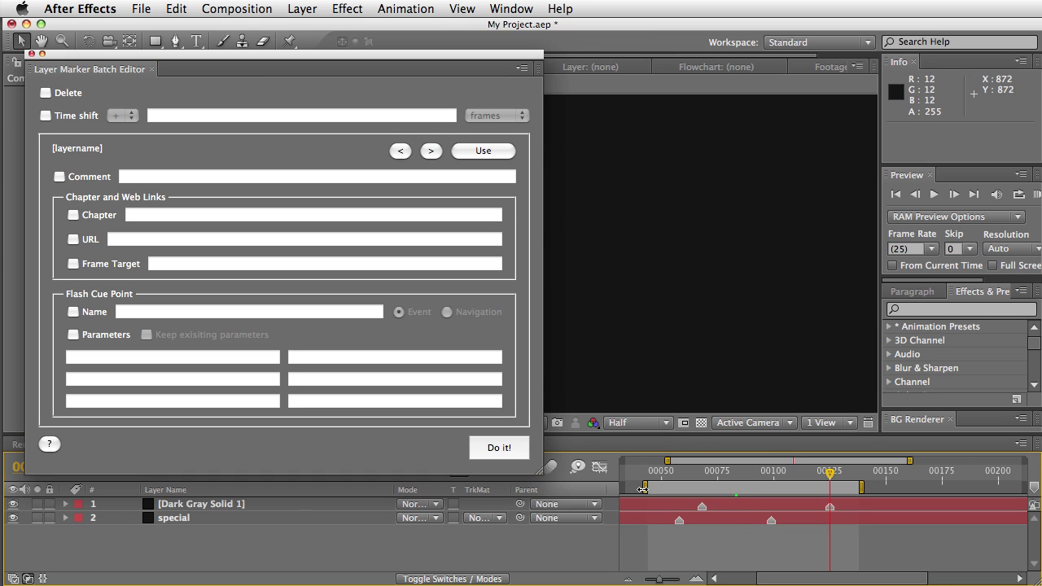
pyautogui.moveTo(643, 487); pyautogui.dragTo(649, 488)
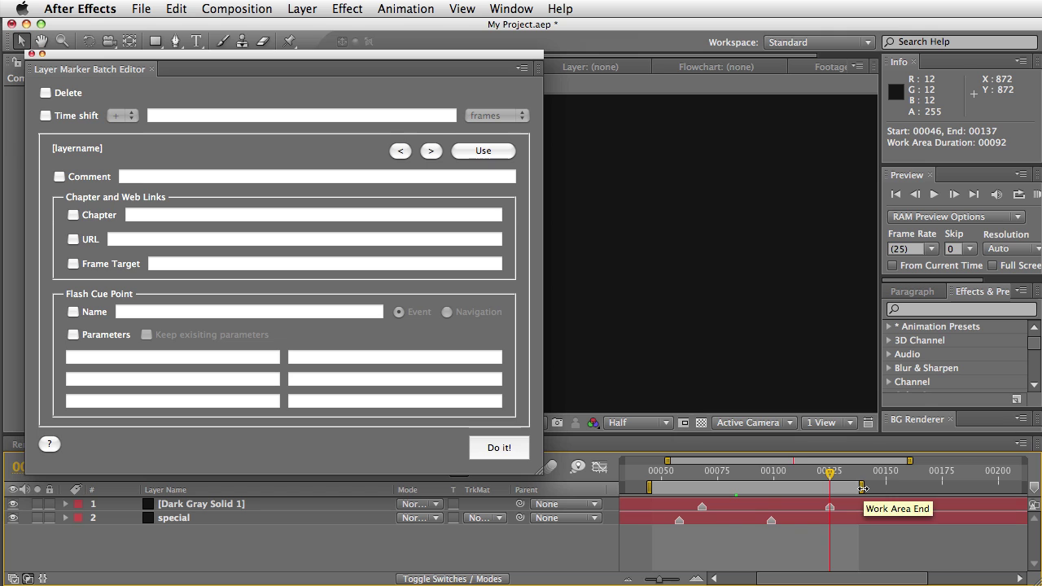
pyautogui.moveTo(863, 488); pyautogui.dragTo(746, 488)
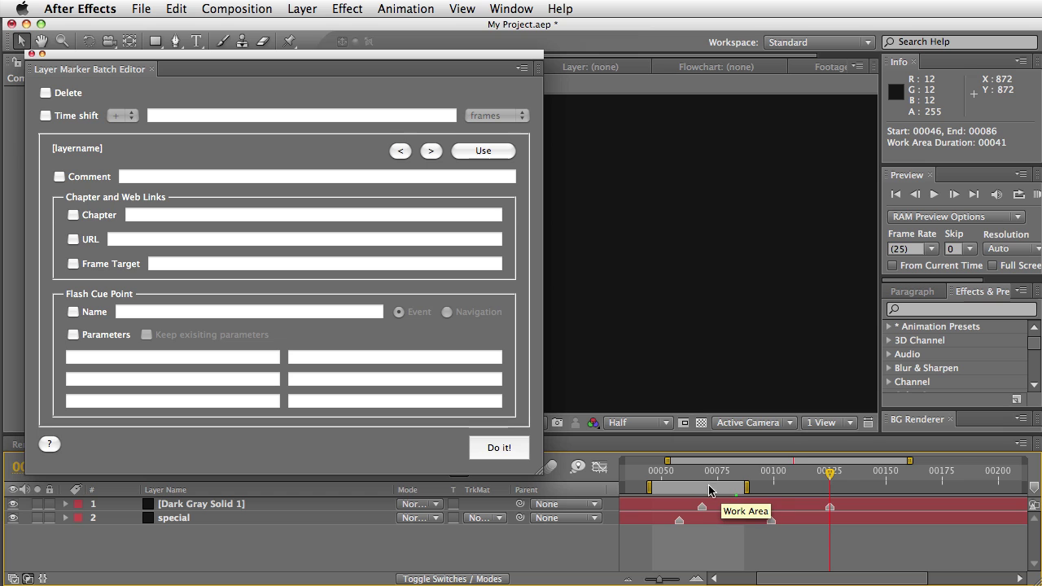
pyautogui.click(212, 504)
pyautogui.keyDown('shift'); pyautogui.click(174, 522); pyautogui.keyUp('shift')
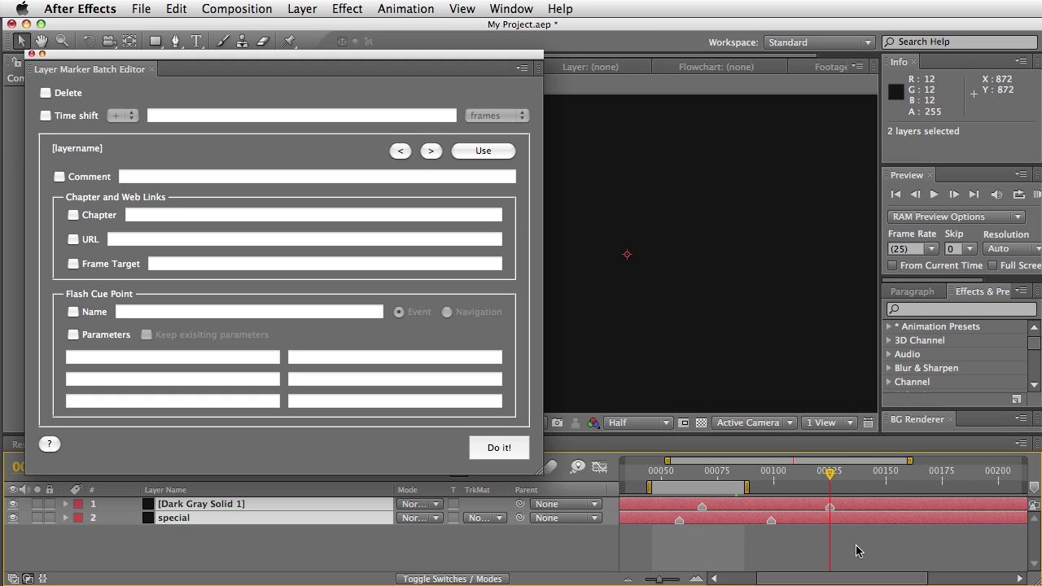
# - Trim the work area to run from frame 51 to frame 74
pyautogui.moveTo(747, 488); pyautogui.dragTo(716, 491)
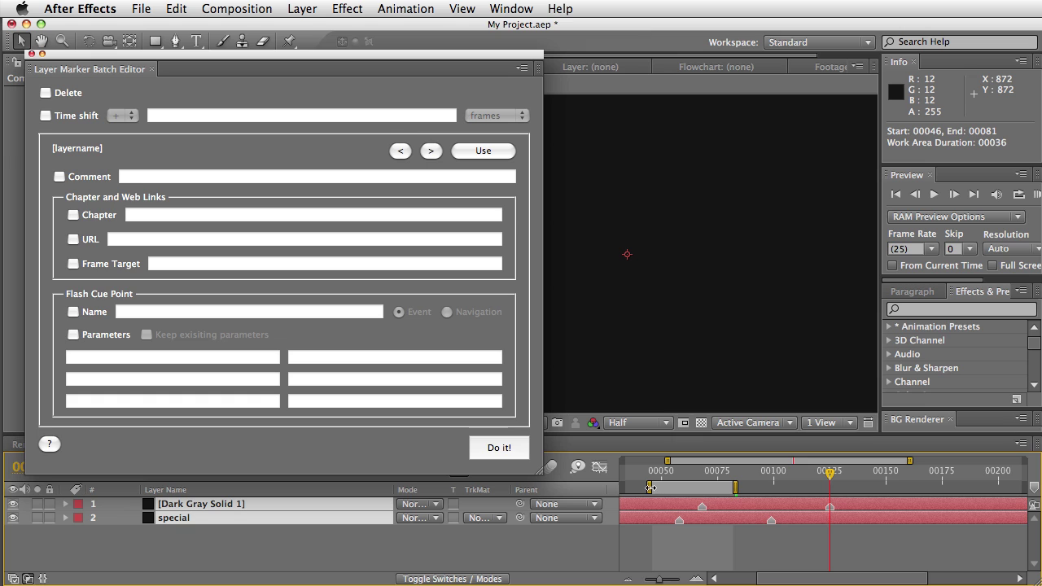
pyautogui.moveTo(651, 488); pyautogui.dragTo(661, 488)
pyautogui.moveTo(735, 488); pyautogui.dragTo(722, 494)
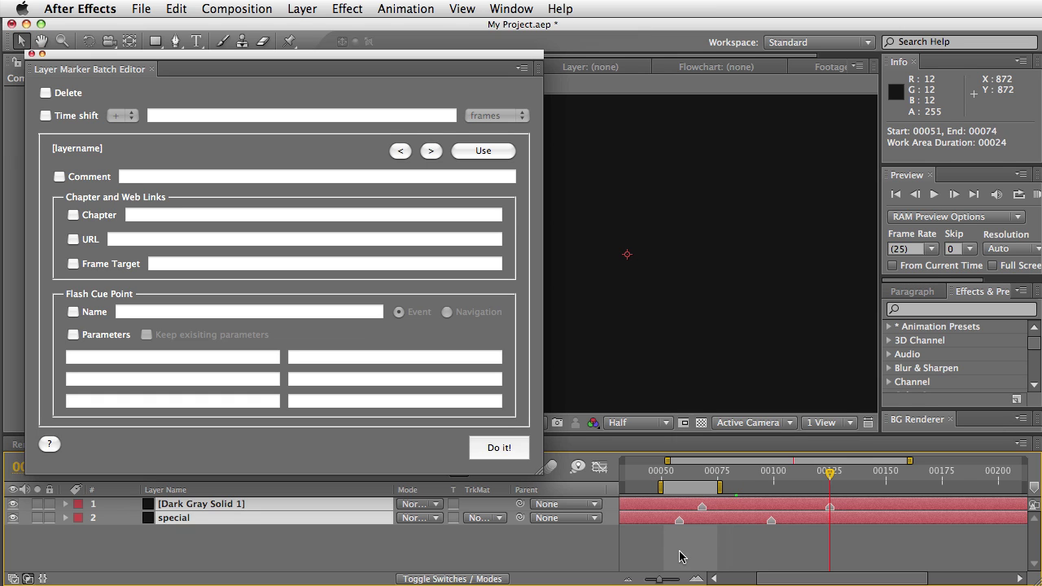
# - Shift the markers 30 frames forward using the batch editor's Time shift
pyautogui.click(55, 119)
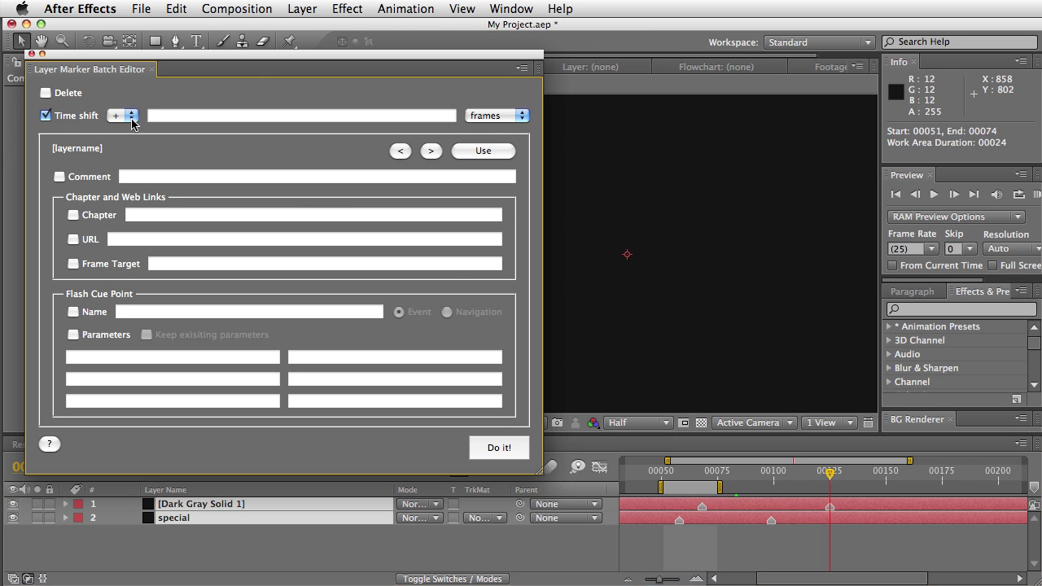
pyautogui.click(132, 116)
pyautogui.click(121, 119)
pyautogui.click(514, 117)
pyautogui.click(401, 135)
pyautogui.click(207, 115)
pyautogui.write('30')
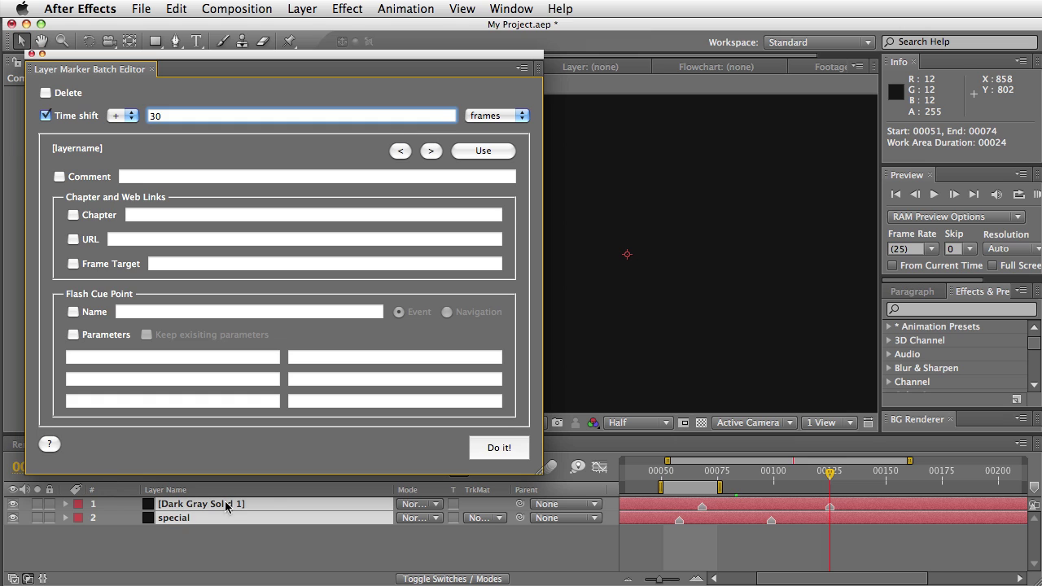
pyautogui.click(491, 453)
# - Undo the marker shift and widen the work area to frames 48–136
pyautogui.click(177, 8)
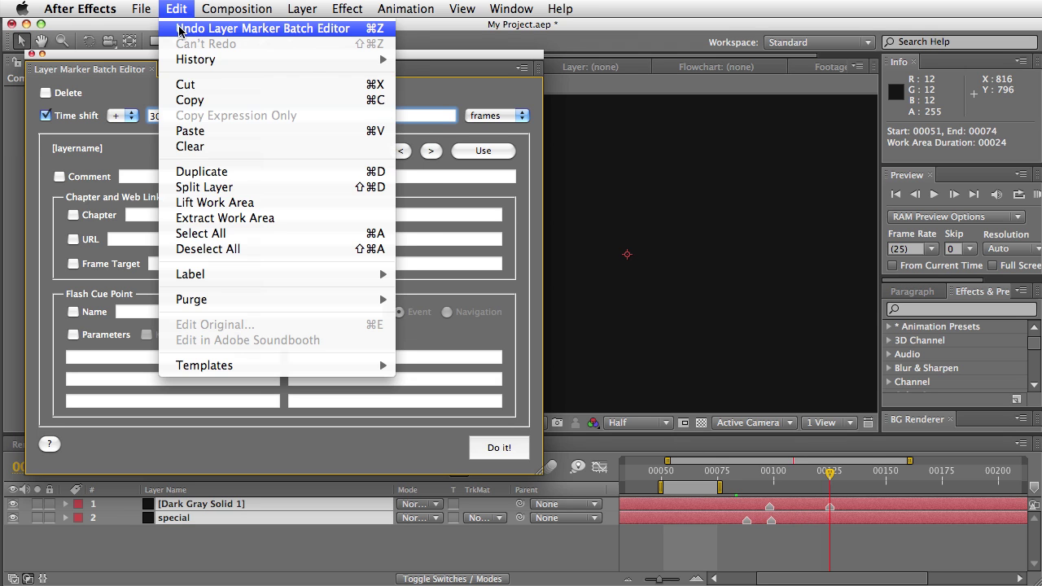
pyautogui.click(181, 28)
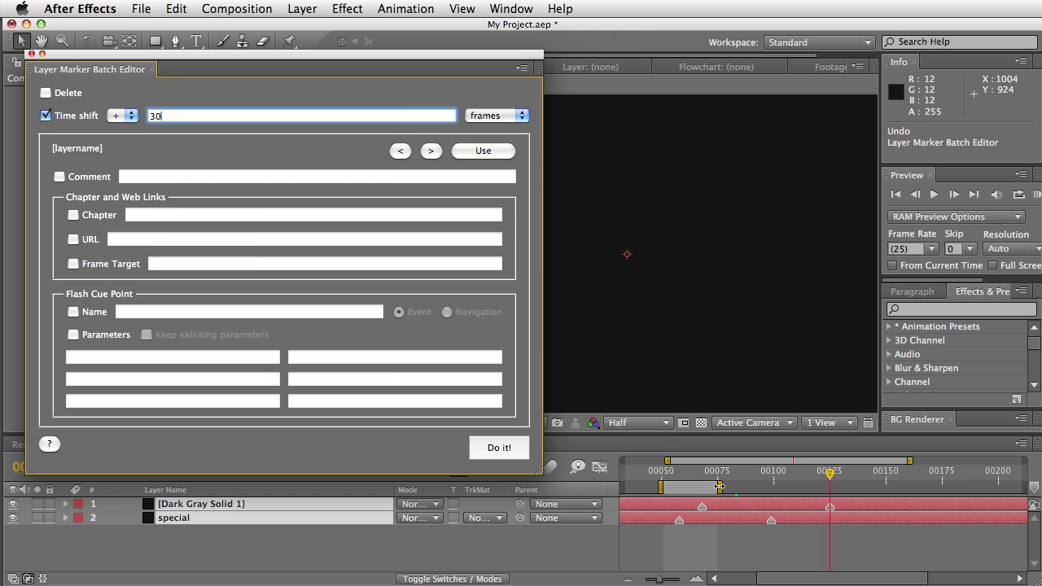
pyautogui.moveTo(719, 487); pyautogui.dragTo(859, 487)
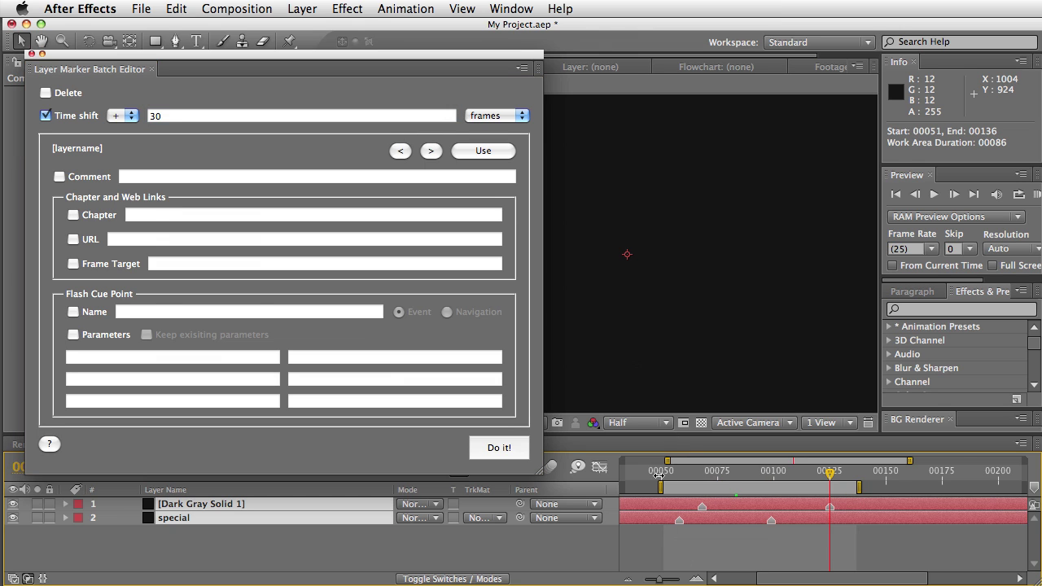
pyautogui.moveTo(661, 487); pyautogui.dragTo(654, 487)
# - Turn off Time shift, enable Comment, Chapter and URL, and inspect layer 1's marker without changes
pyautogui.click(61, 119)
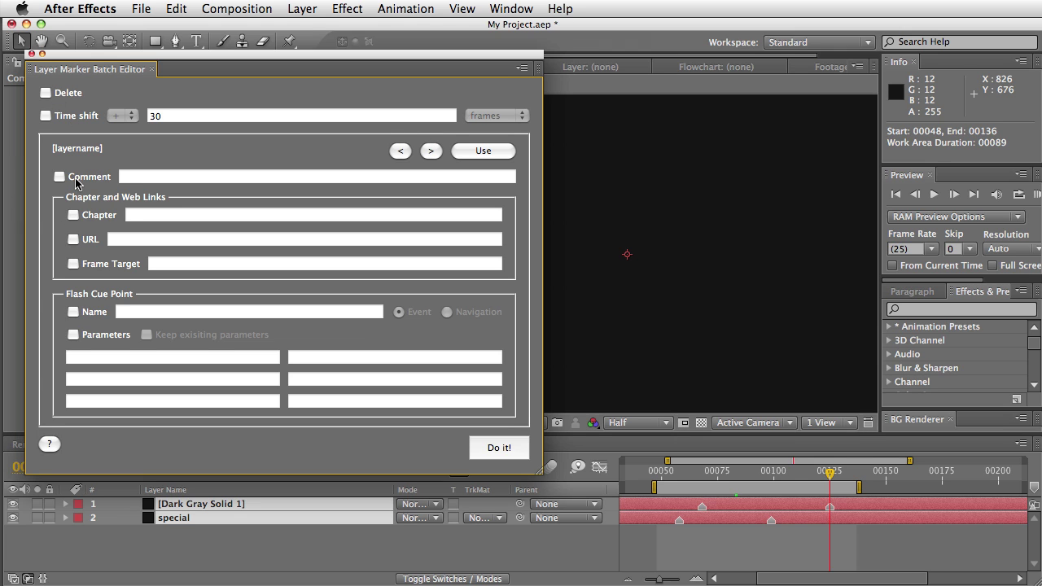
pyautogui.click(74, 179)
pyautogui.click(94, 217)
pyautogui.click(73, 239)
pyautogui.doubleClick(702, 507)
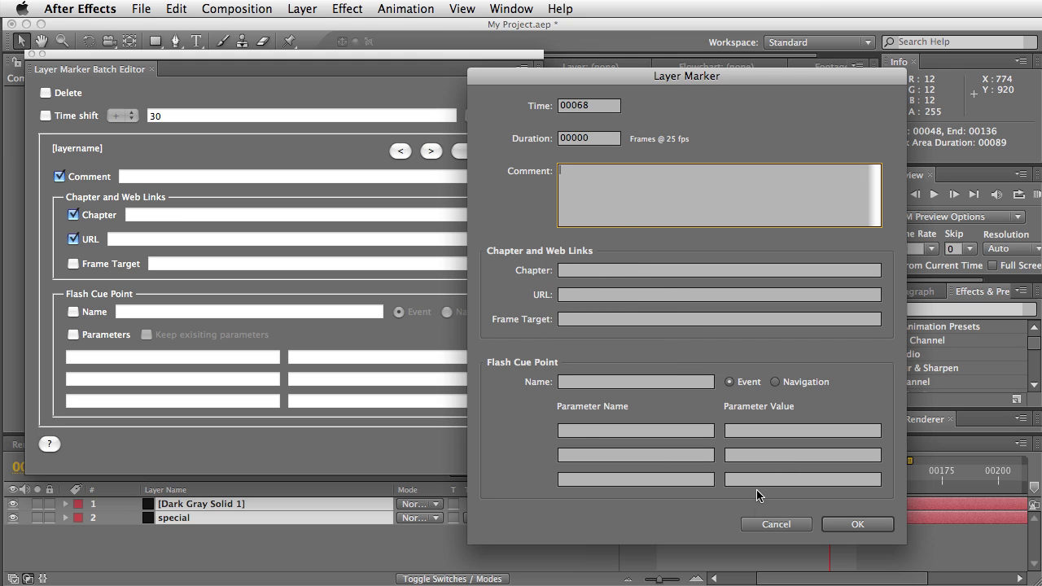
pyautogui.click(779, 526)
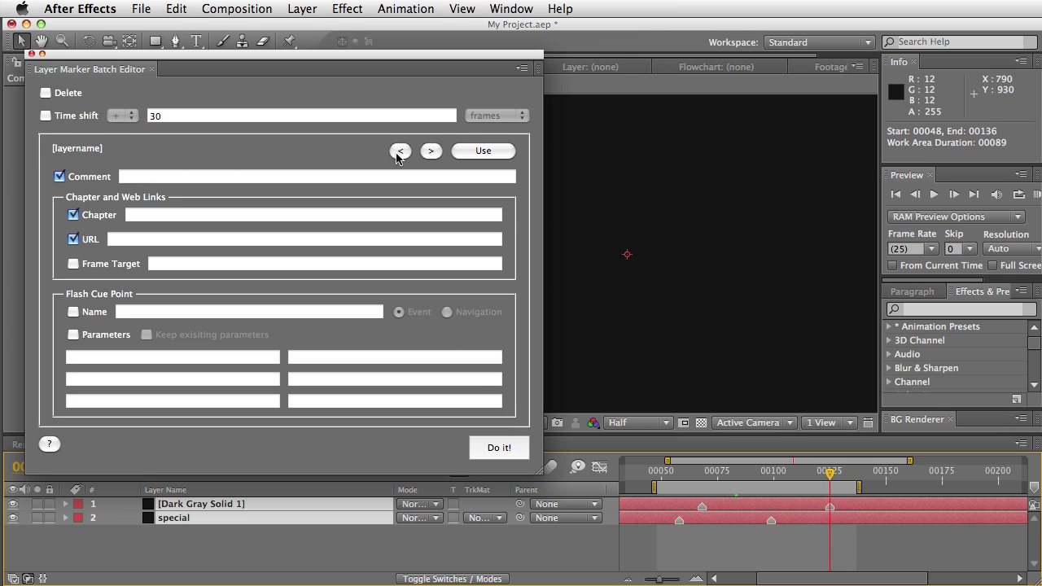
# - Insert the [markernumber] token at the start of the batch Comment field
pyautogui.click(430, 152)
pyautogui.click(430, 151)
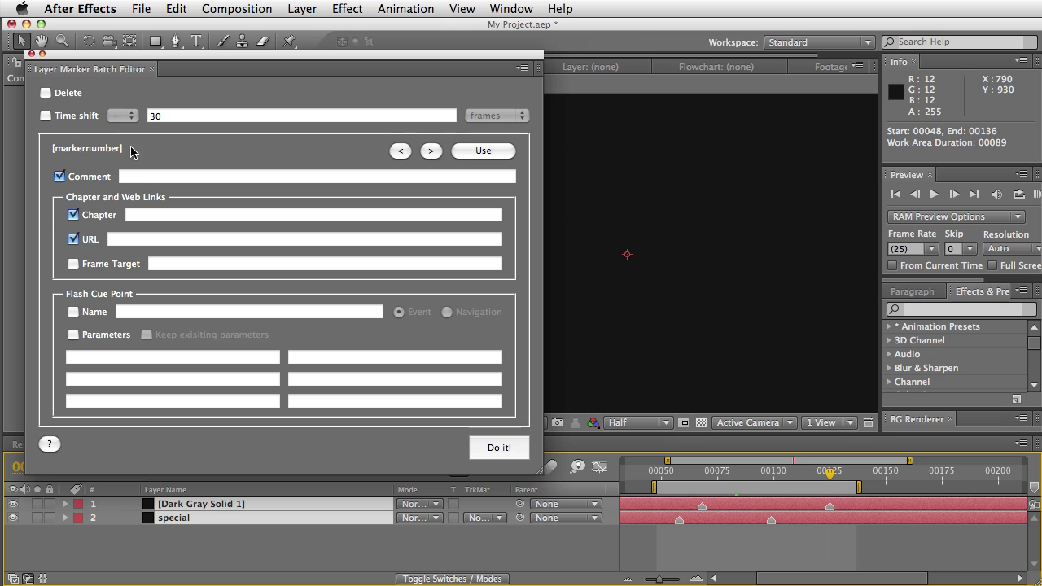
pyautogui.click(136, 176)
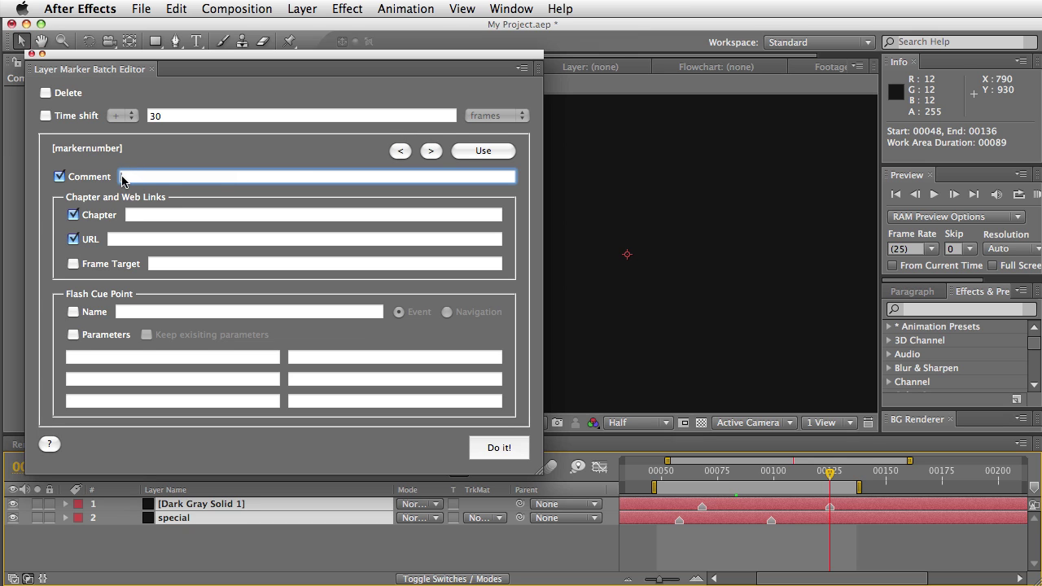
pyautogui.click(483, 151)
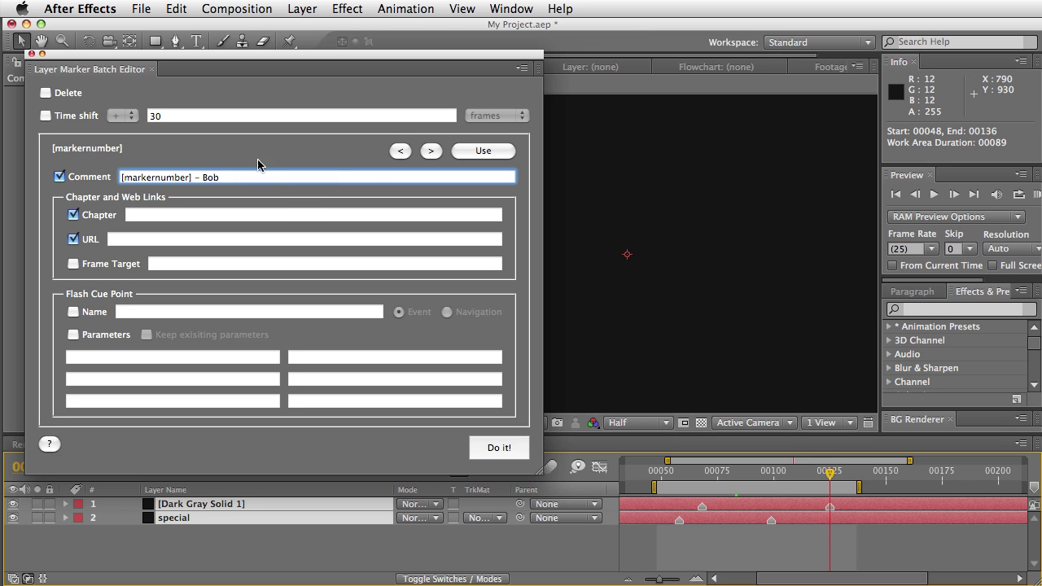
# - Give layer 1's and layer 2's markers their own comments
pyautogui.click(703, 510)
pyautogui.doubleClick(703, 511)
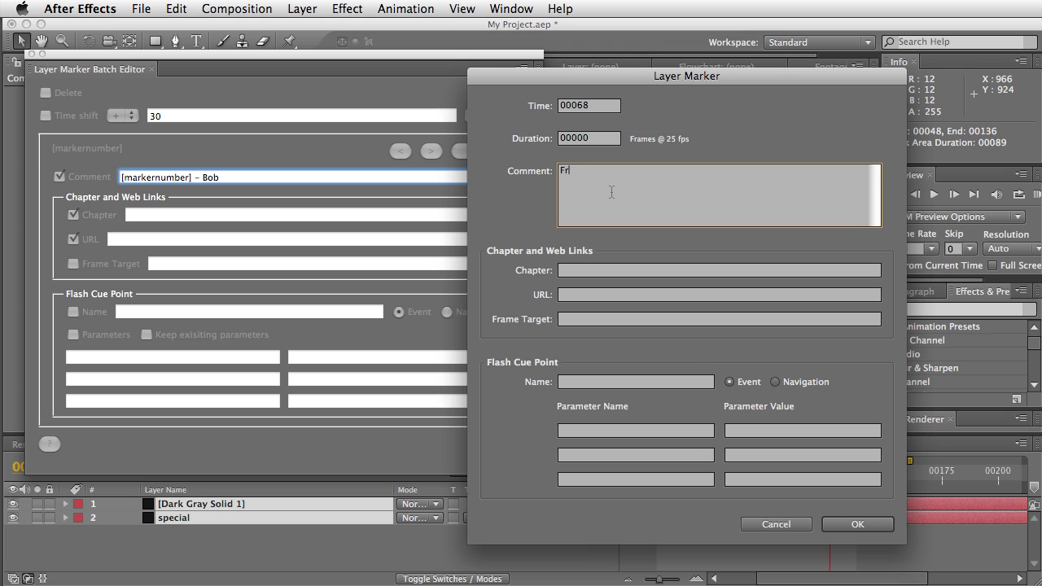
pyautogui.click(860, 525)
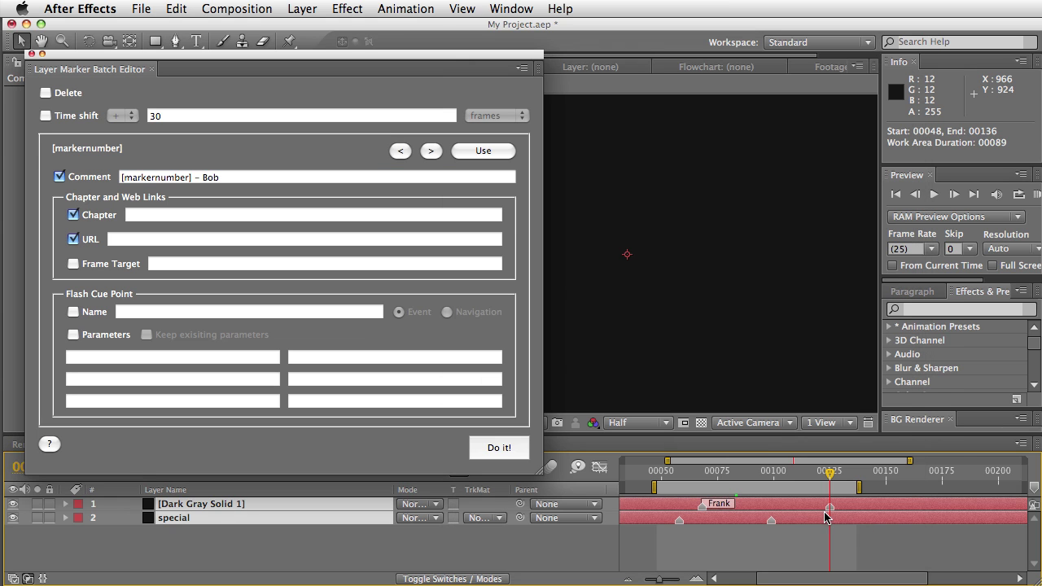
pyautogui.doubleClick(774, 522)
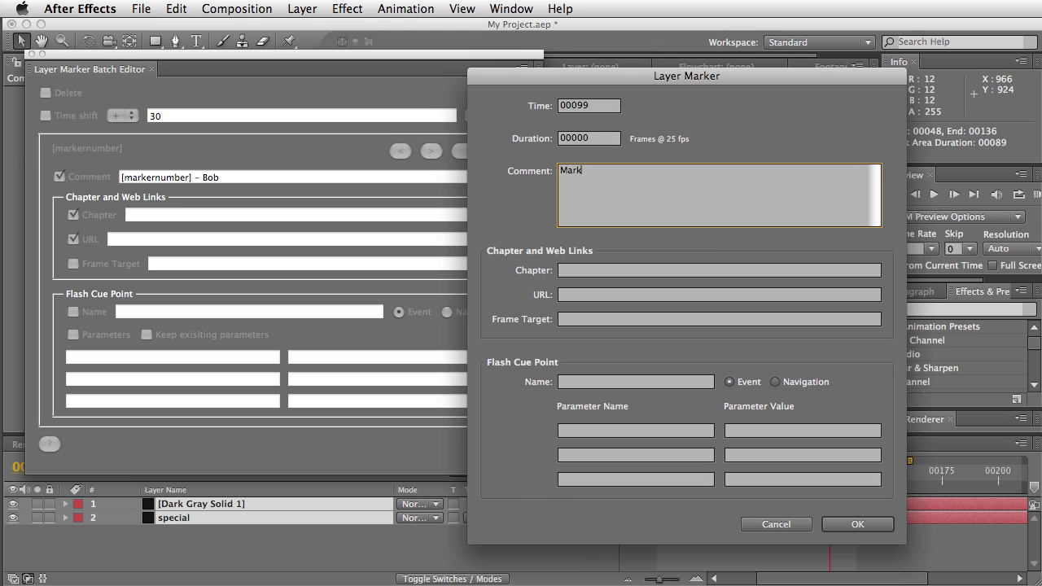
pyautogui.click(857, 525)
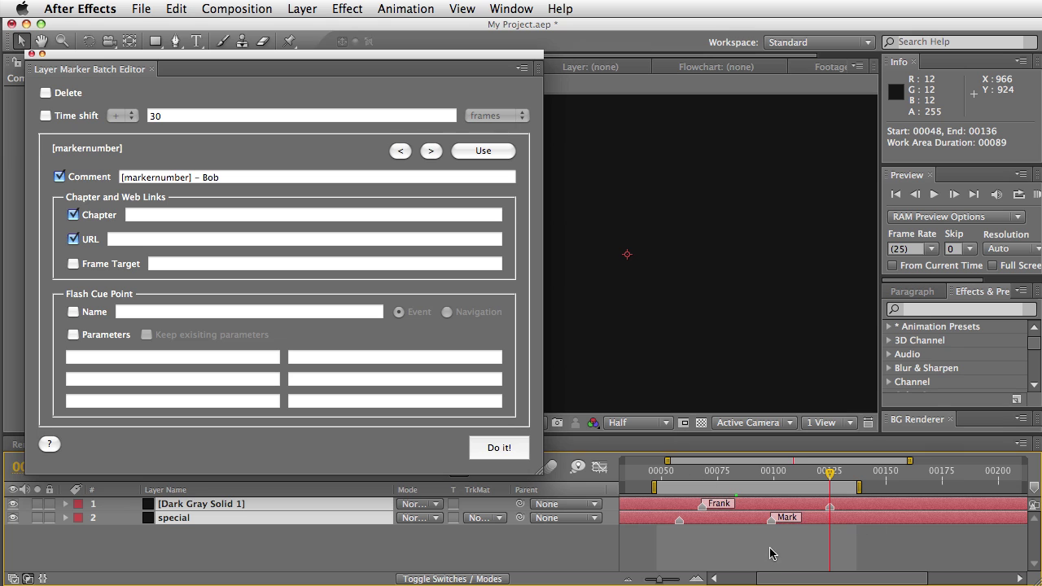
# - Set layer 2's marker cue point name to Gun with parameter Tv = Show
pyautogui.doubleClick(768, 519)
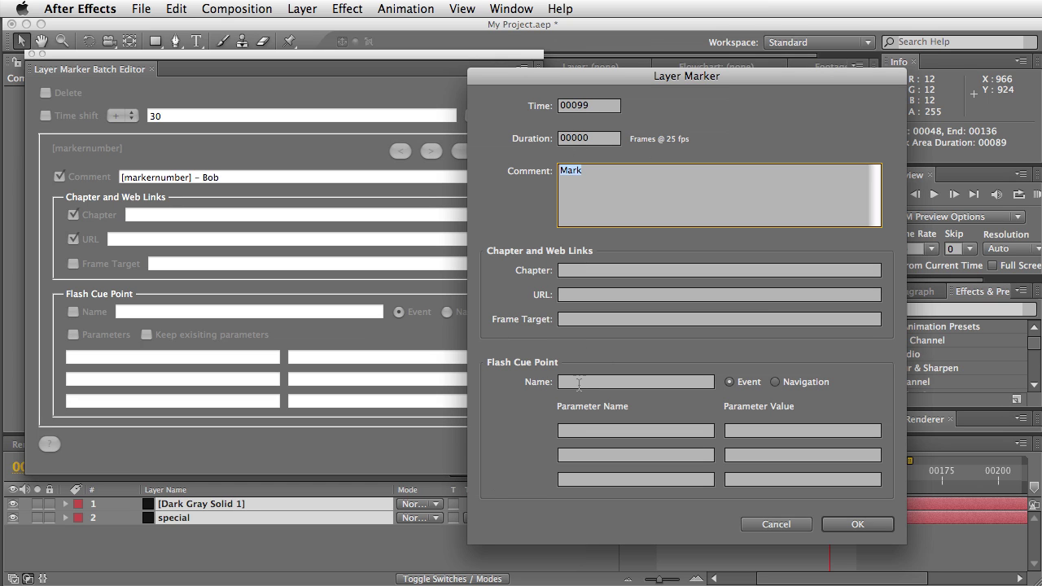
pyautogui.click(579, 383)
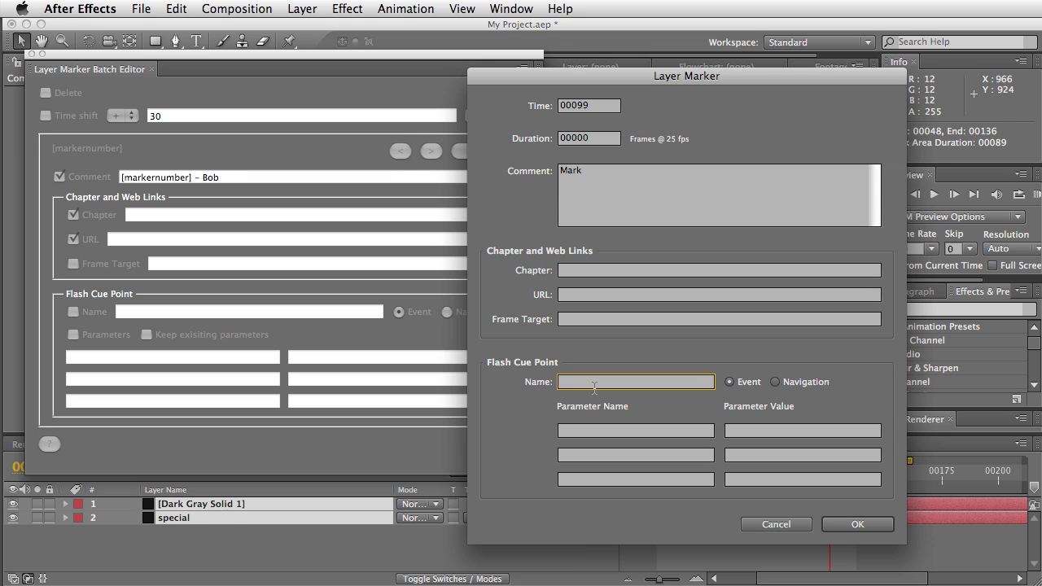
pyautogui.click(592, 430)
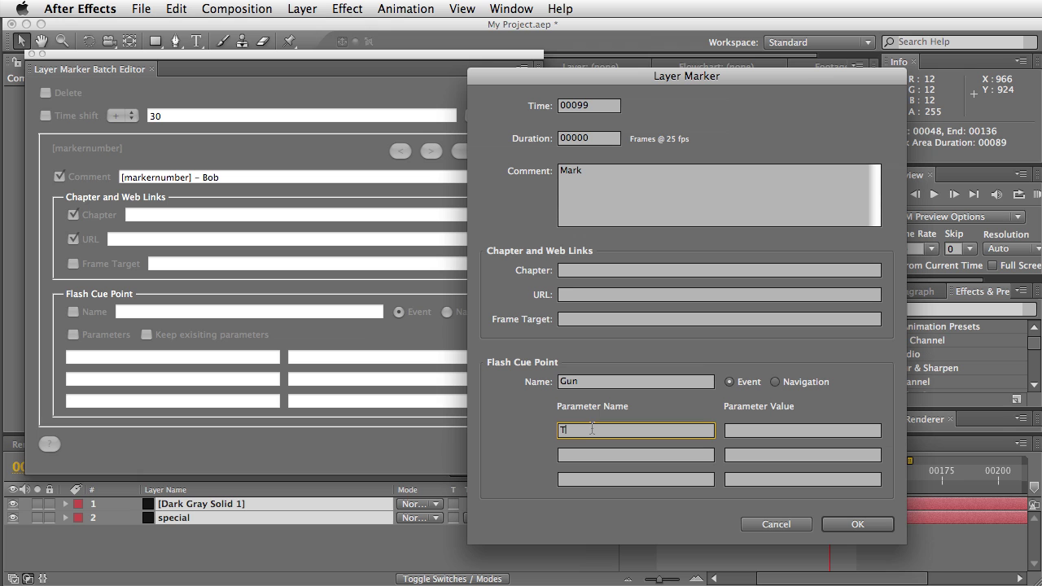
pyautogui.click(778, 432)
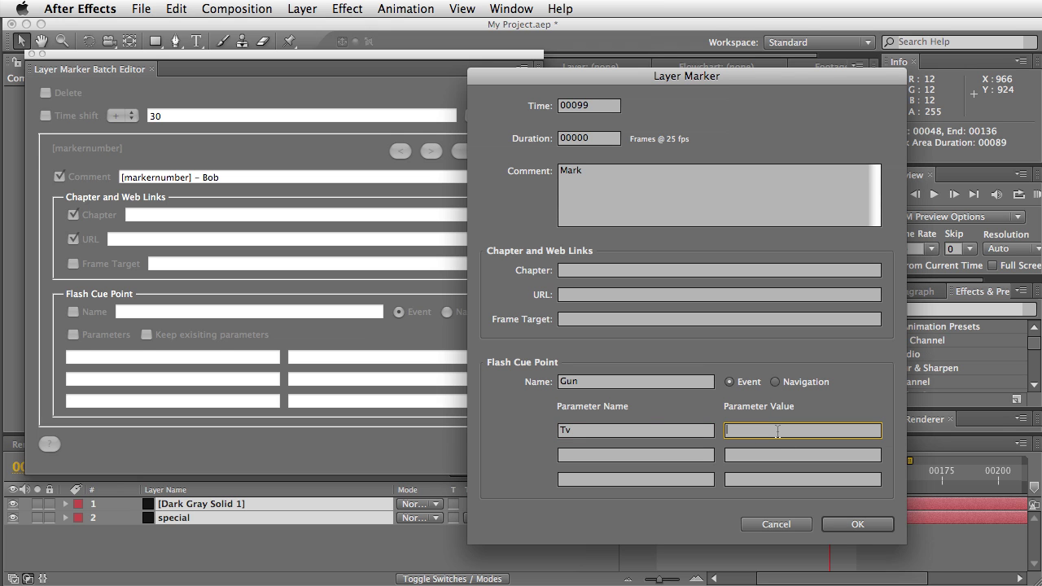
# - Save the marker, then set the cue point name to [savecomment] and append [savecomment] to the comment
pyautogui.click(842, 526)
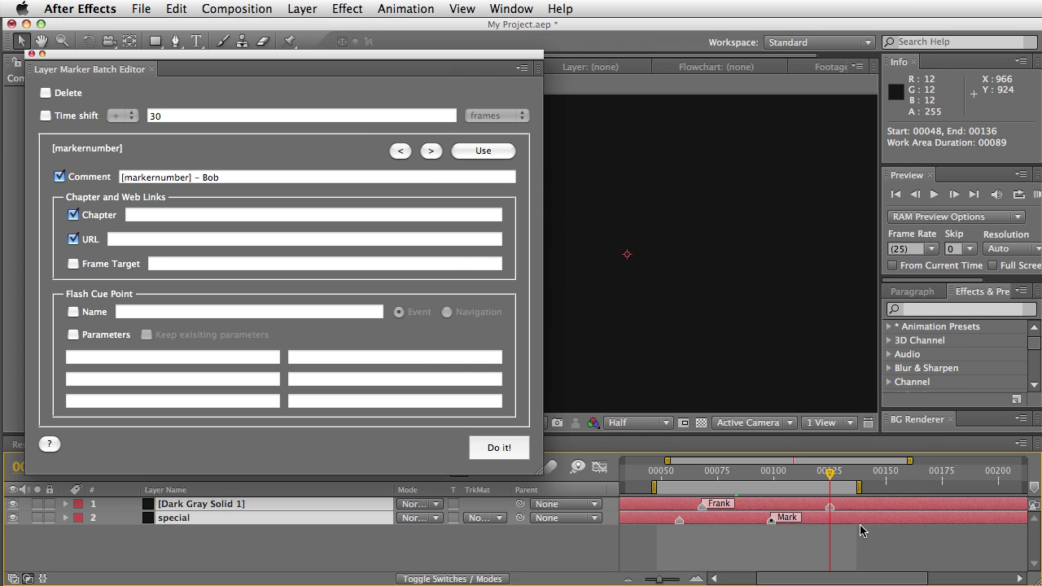
pyautogui.click(73, 314)
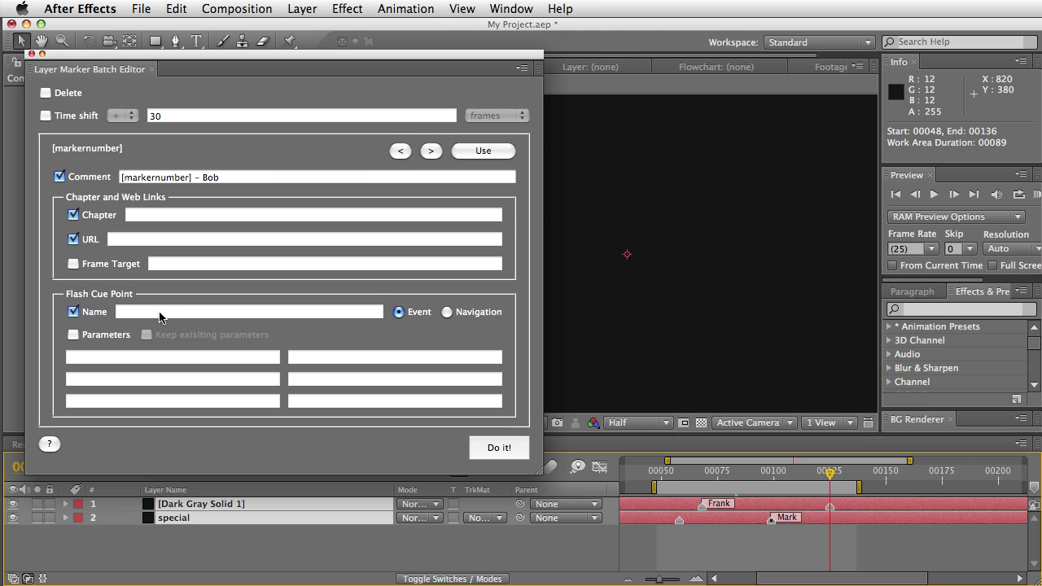
pyautogui.click(158, 316)
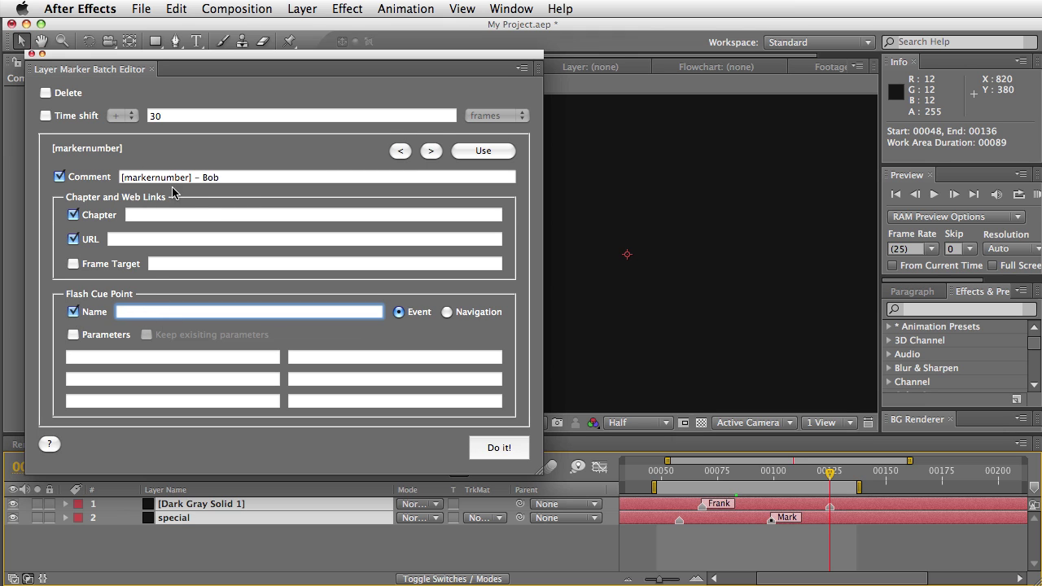
pyautogui.click(429, 152)
pyautogui.click(429, 152)
pyautogui.click(400, 151)
pyautogui.click(483, 152)
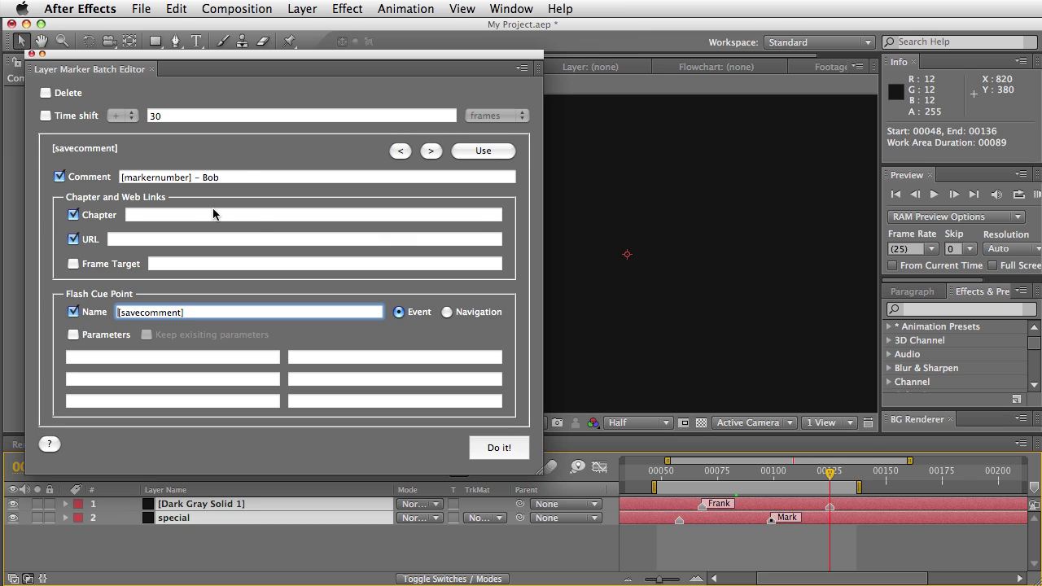
pyautogui.click(246, 181)
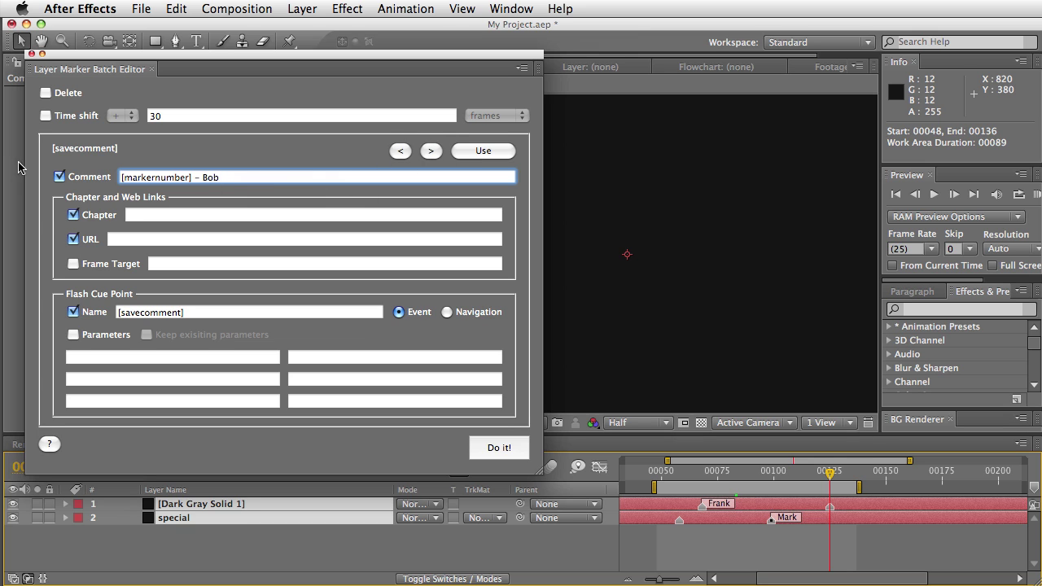
pyautogui.click(482, 157)
# - Enable Parameters with Keep existing, as a Navigation cue point with parameter Car = Pool
pyautogui.click(78, 335)
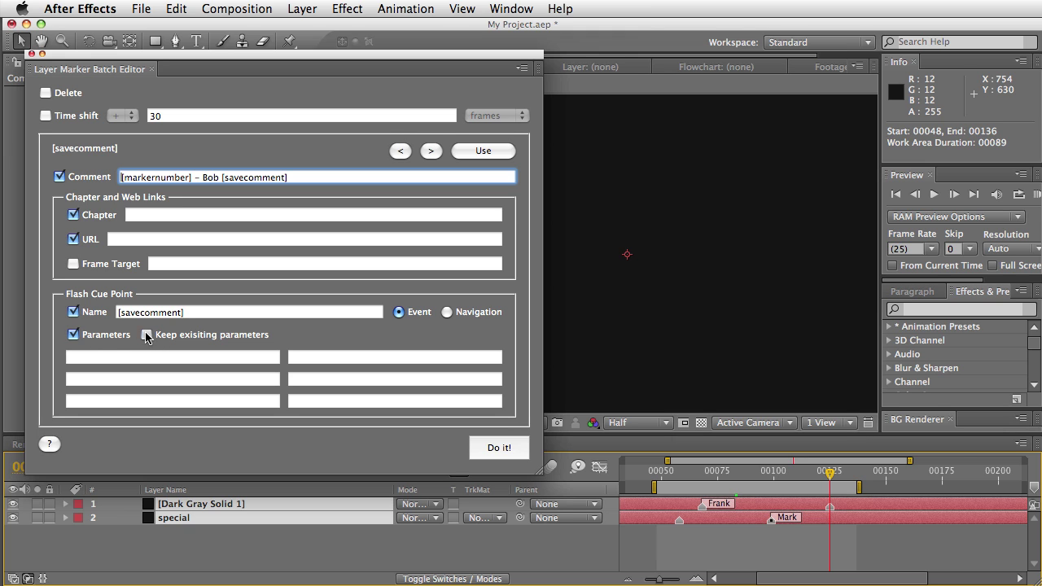
pyautogui.click(147, 335)
pyautogui.click(447, 313)
pyautogui.click(126, 358)
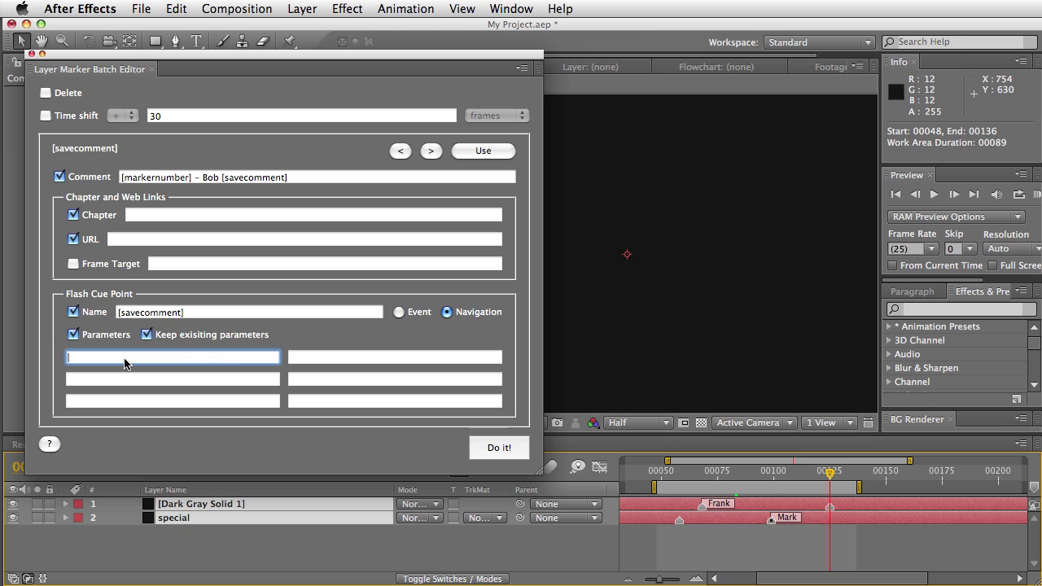
pyautogui.press('Tab')
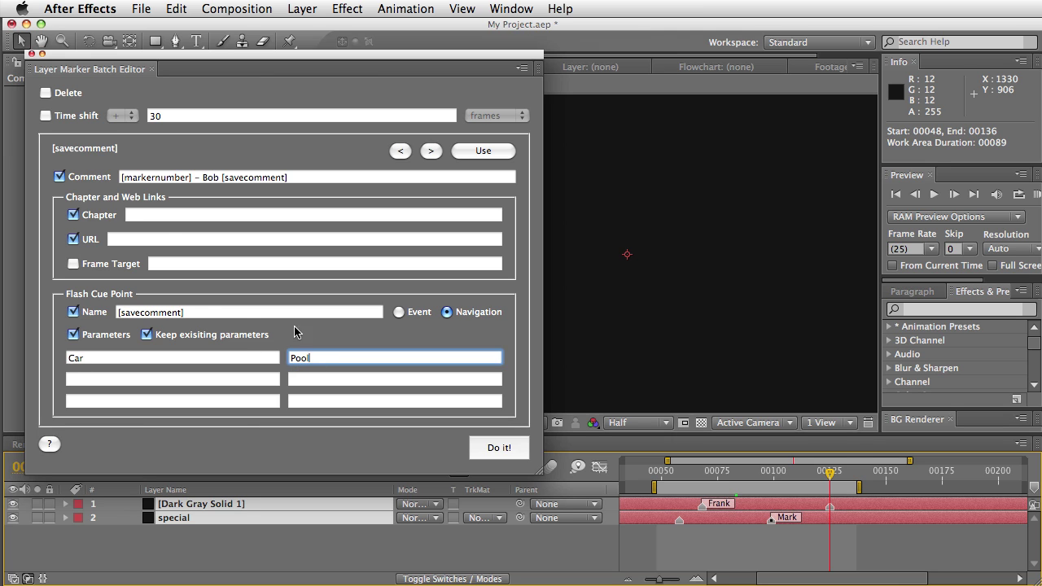
pyautogui.click(162, 218)
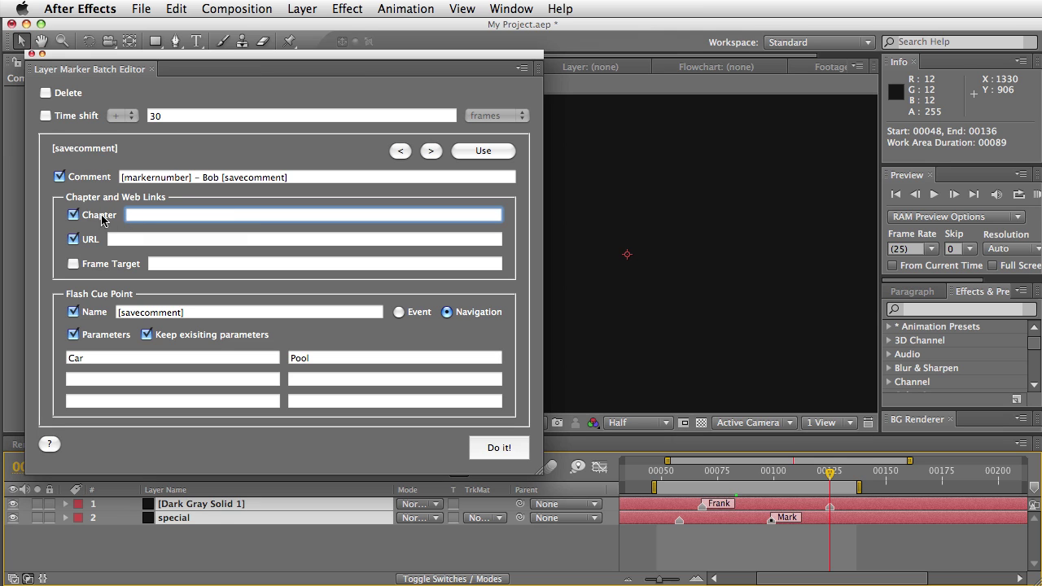
# - Set Chapter to the date token [date:MM dd yy], with spaces instead of slashes
pyautogui.click(427, 150)
pyautogui.click(494, 153)
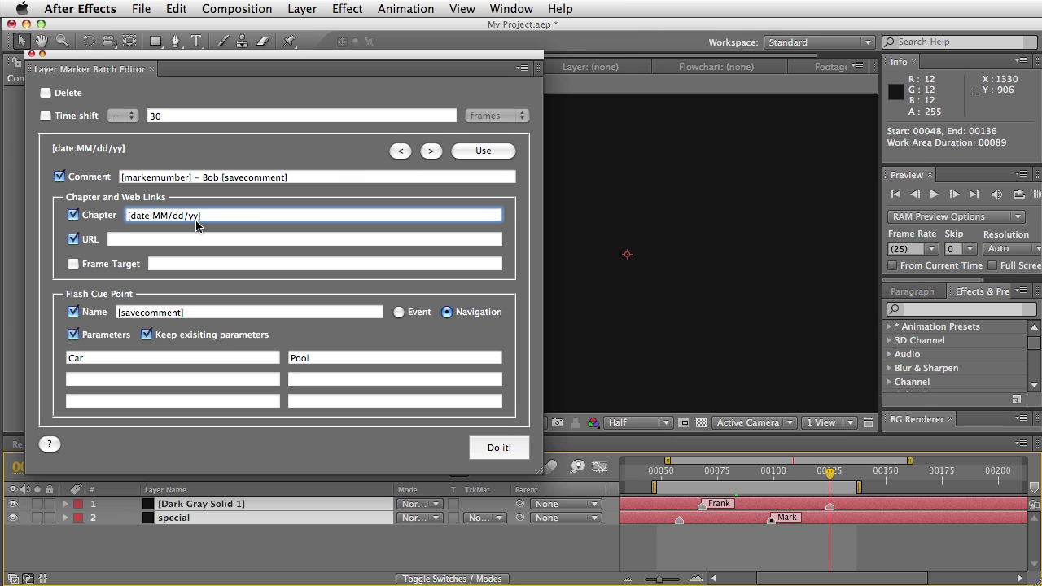
pyautogui.press('BackSpace')
pyautogui.press('Delete')
# - Set URL to the date token [date:MMM dd, yyyy]
pyautogui.click(171, 242)
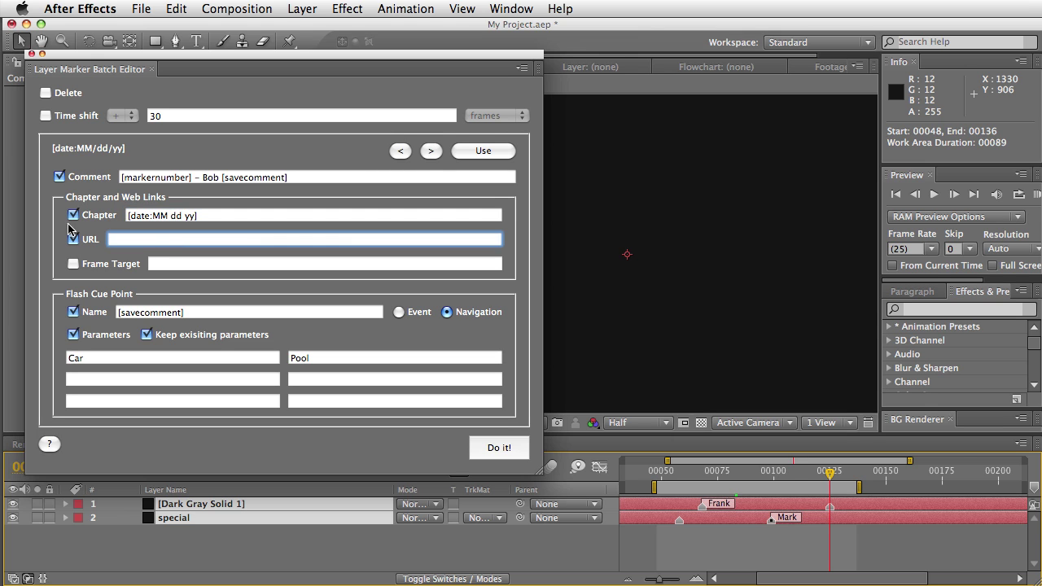
pyautogui.click(430, 153)
pyautogui.click(483, 151)
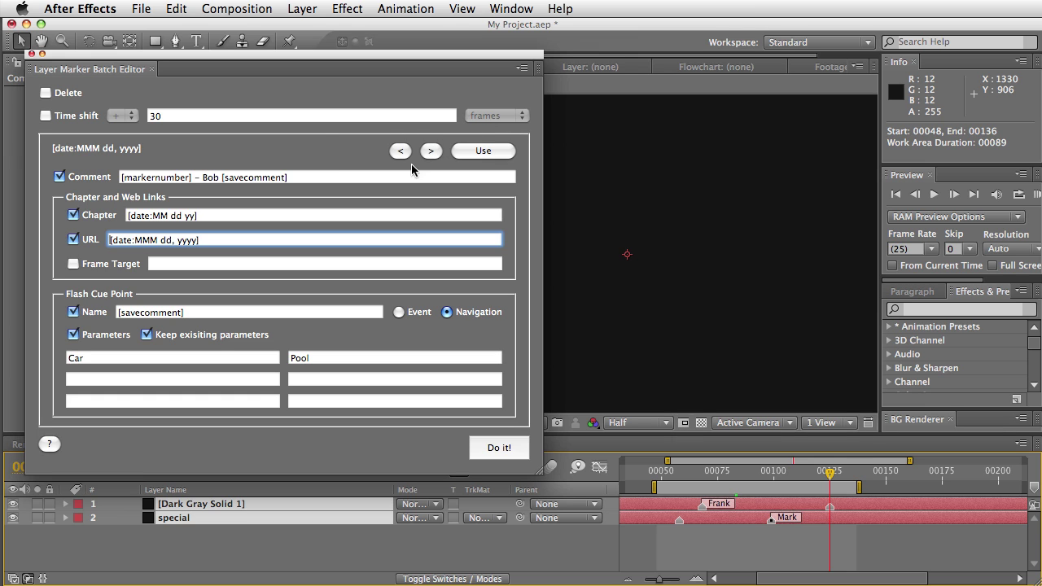
# - Enable Frame Target and set it to [date:E MMM dd, yyyy hh:mm a]
pyautogui.click(73, 264)
pyautogui.click(193, 264)
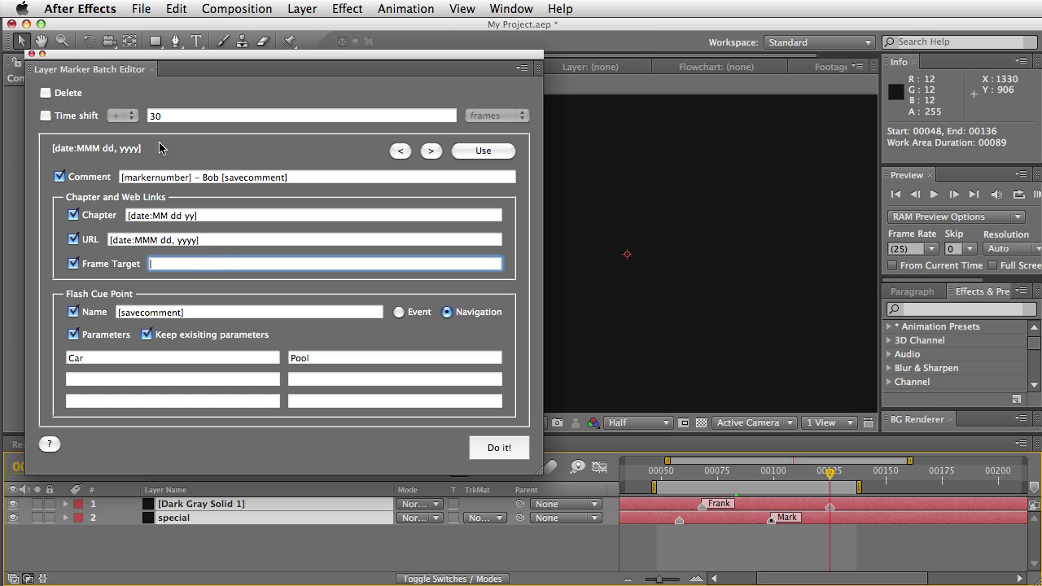
pyautogui.click(431, 150)
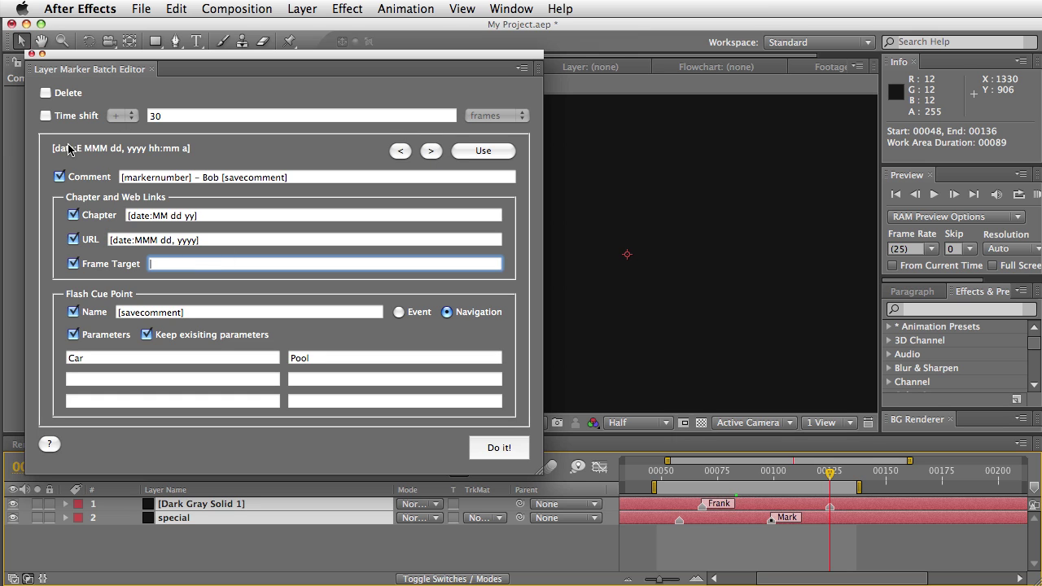
pyautogui.click(481, 150)
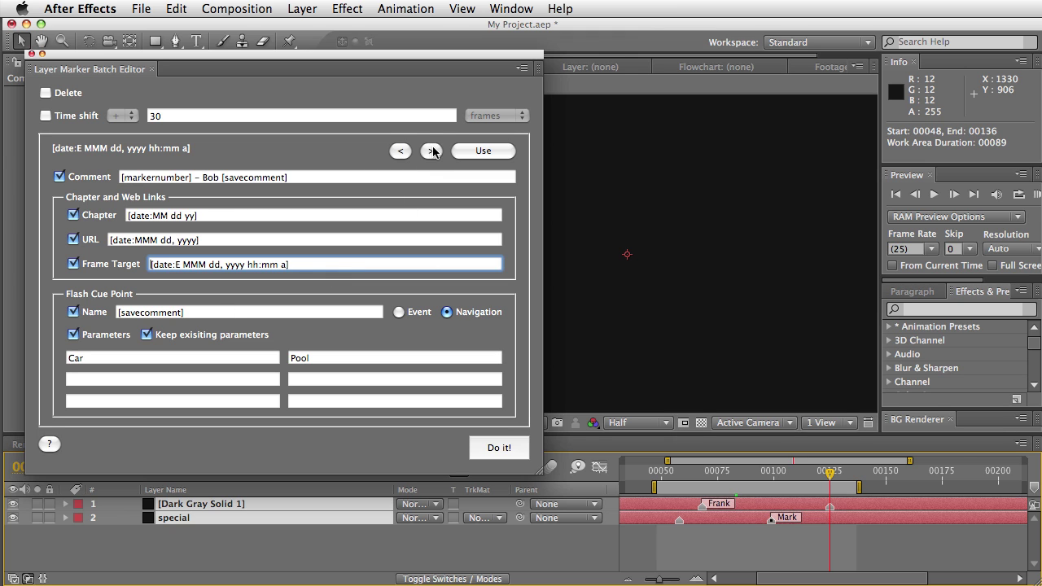
pyautogui.click(432, 151)
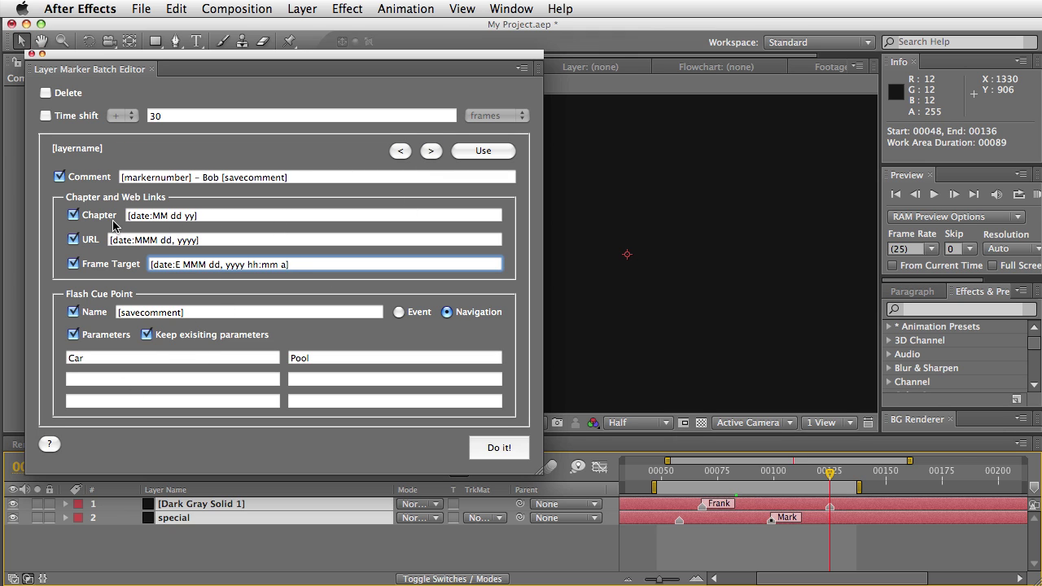
# - Append [layername] to Chapter and Comment, then run Do it! to relabel all four markers
pyautogui.click(262, 221)
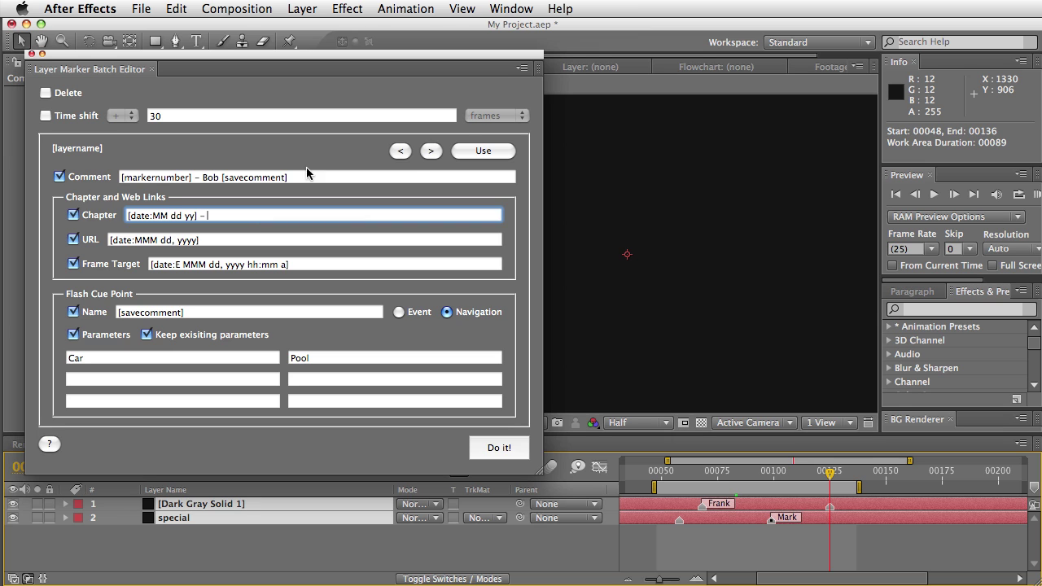
pyautogui.click(484, 151)
pyautogui.click(314, 183)
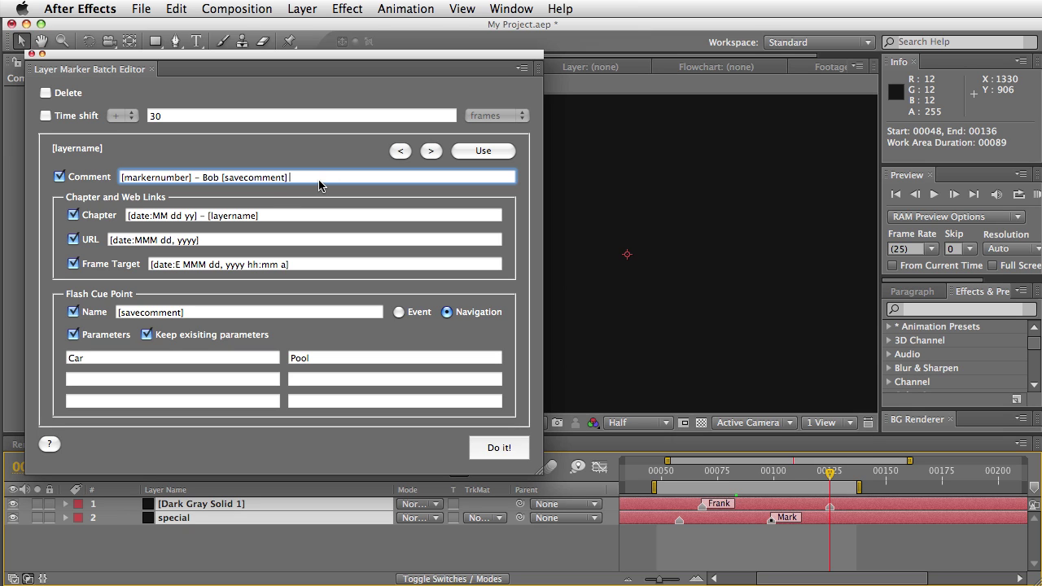
pyautogui.click(483, 151)
pyautogui.click(504, 449)
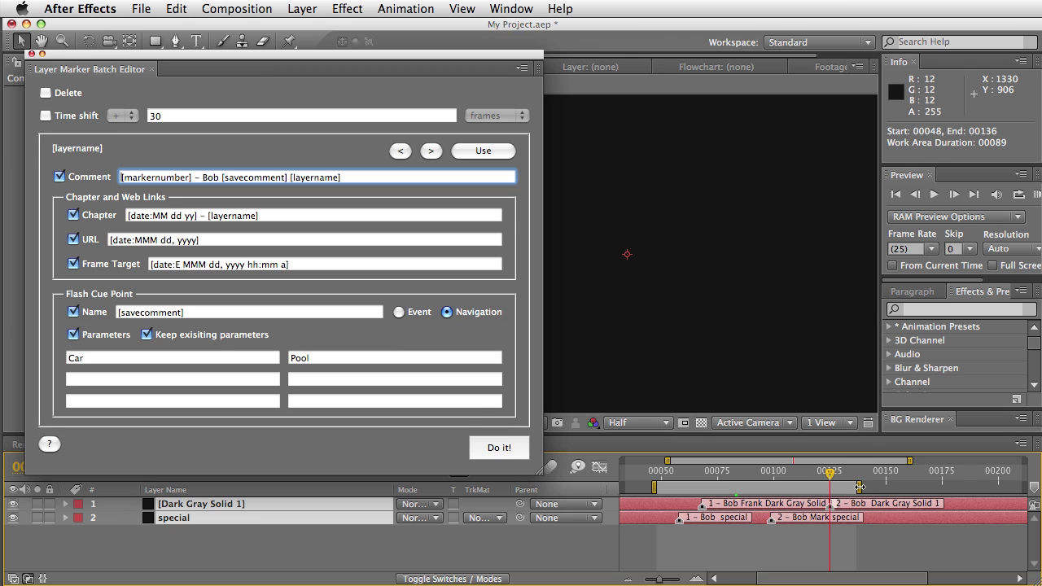
# - Extend the work area right and spread the two Dark Gray Solid 1 markers apart
pyautogui.moveTo(860, 487); pyautogui.dragTo(953, 487)
pyautogui.moveTo(832, 506); pyautogui.dragTo(847, 509)
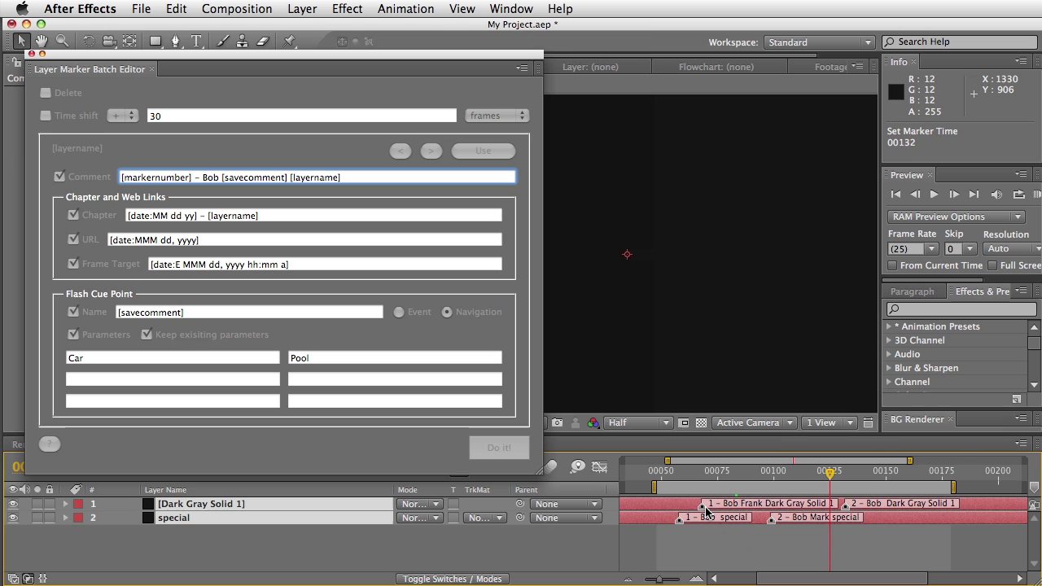
pyautogui.moveTo(705, 509); pyautogui.dragTo(696, 510)
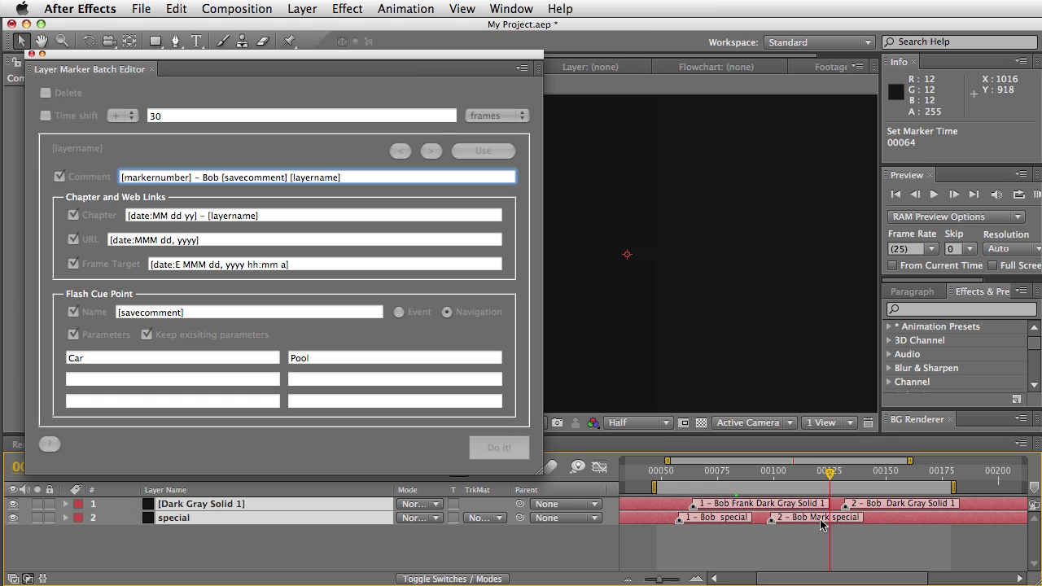
pyautogui.doubleClick(773, 521)
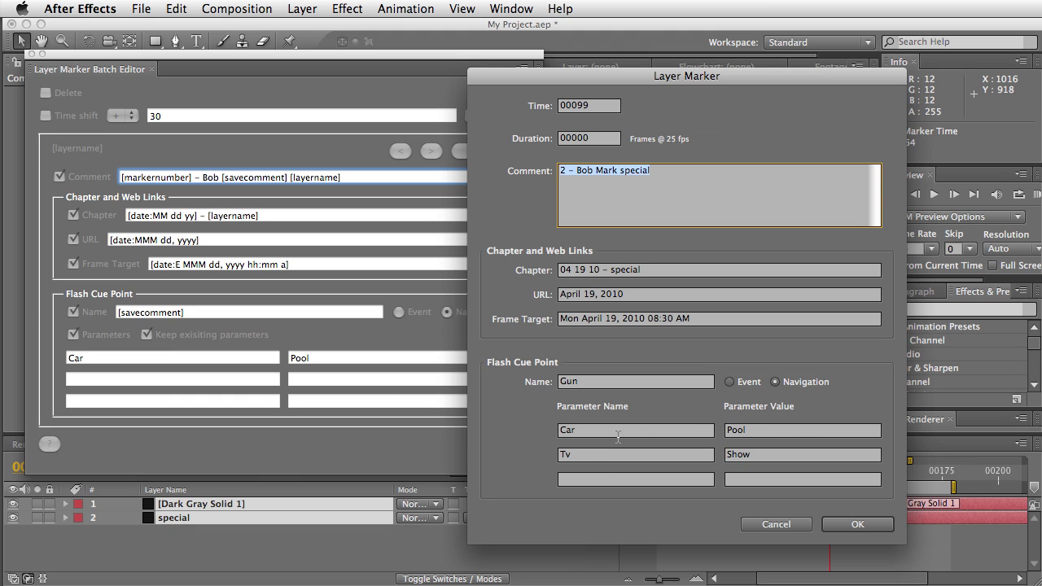
pyautogui.click(852, 527)
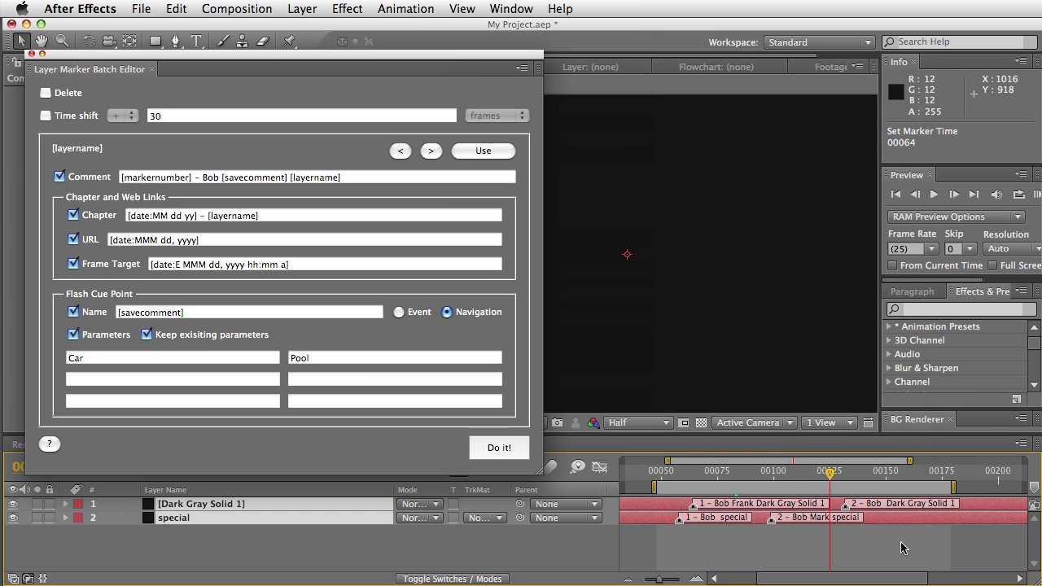
pyautogui.click(680, 524)
pyautogui.doubleClick(680, 524)
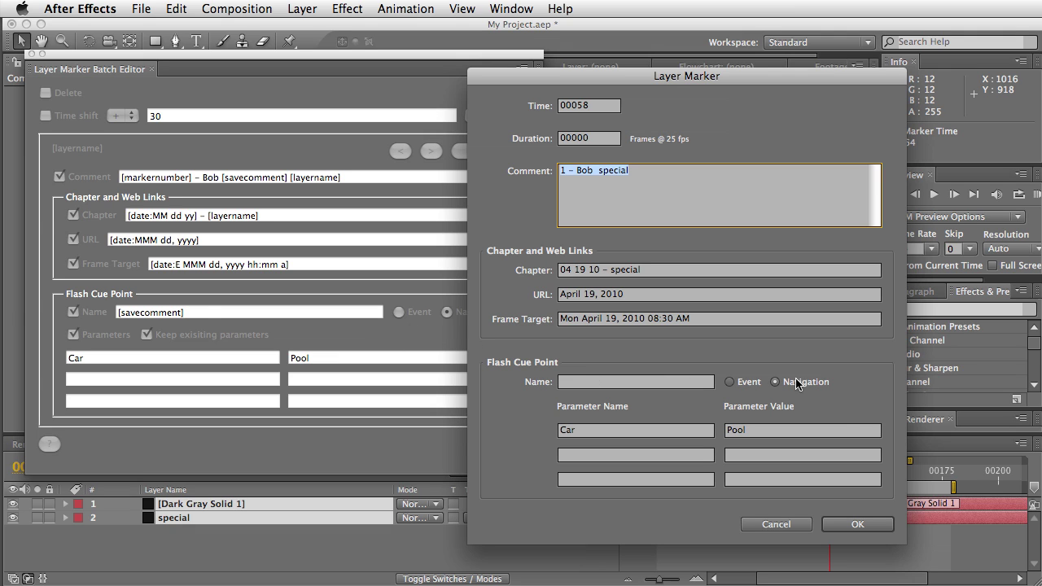
pyautogui.click(803, 524)
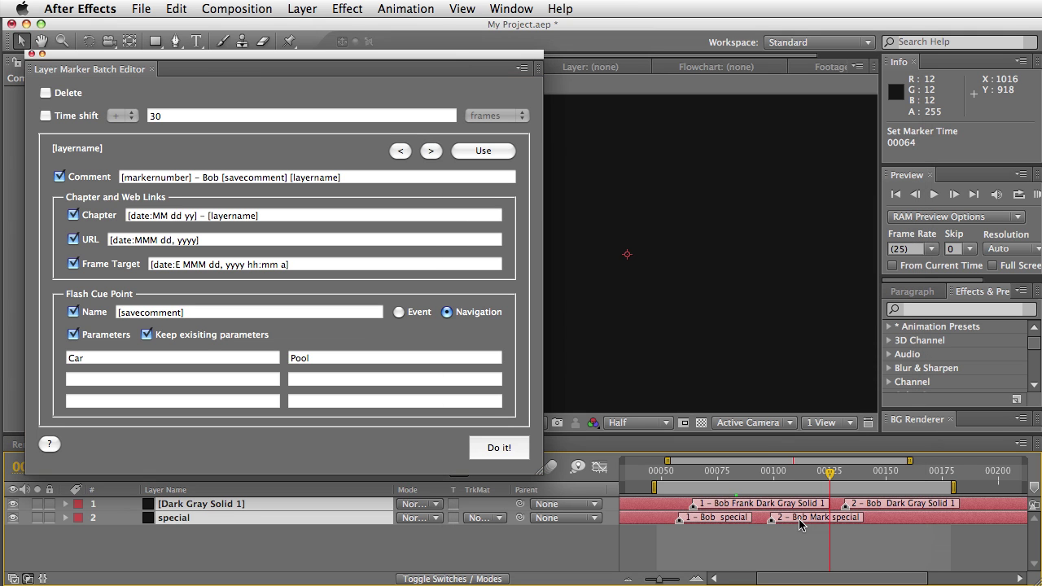